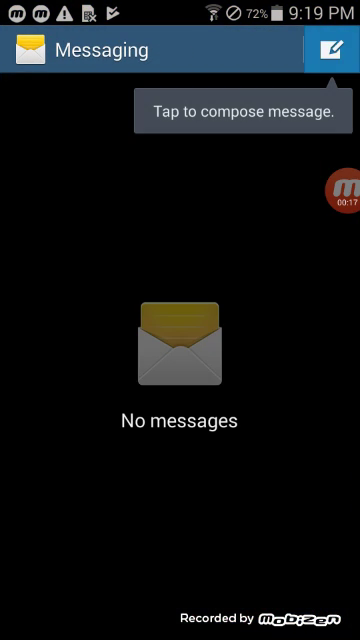
Start a new, blank message in Messaging.
click(148, 300)
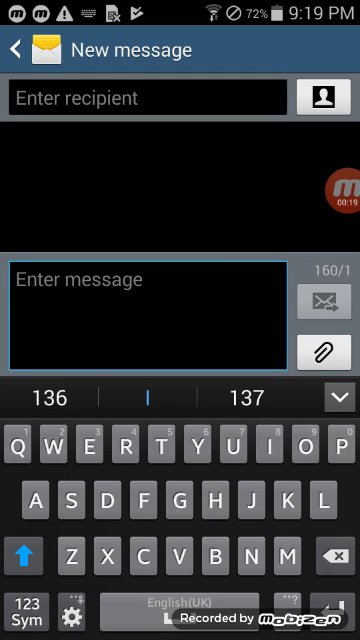
Write 'How r u', copy 'How', and trim the draft to just 'How'.
click(179, 500)
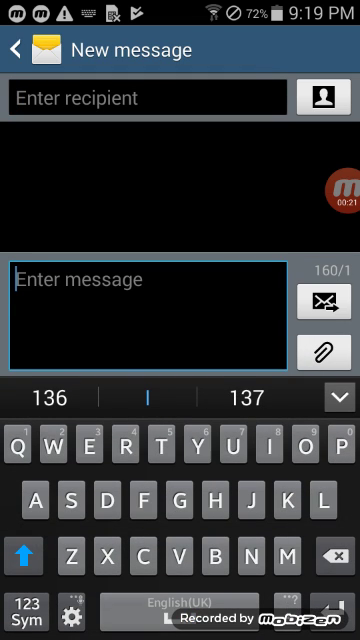
text(How r )
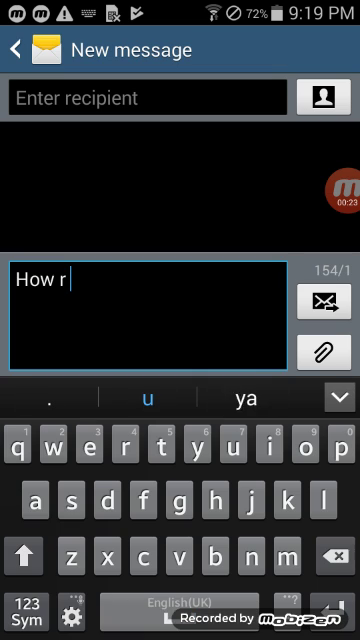
text(u)
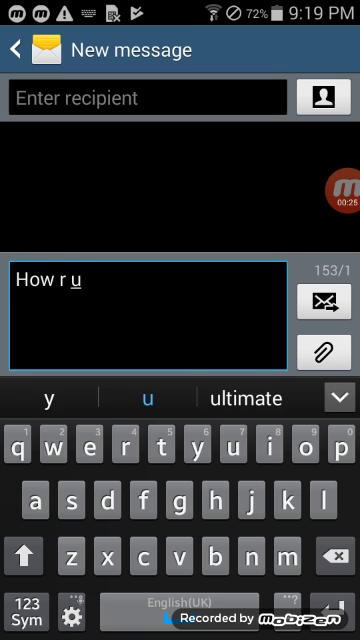
double_click(34, 279)
key(ctrl+c)
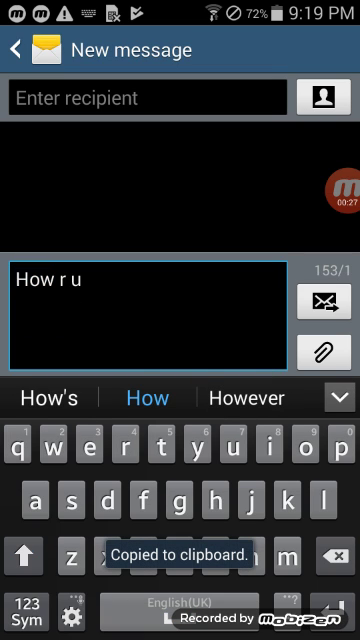
click(82, 279)
key(BackSpace)
key(BackSpace)
key(BackSpace)
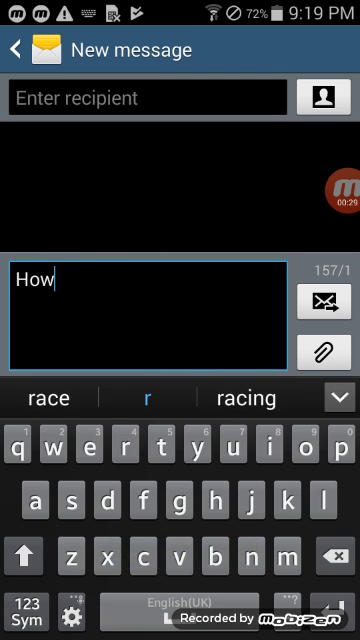
Go to the home screen, launch S Memo, and start a new text memo.
key(Home)
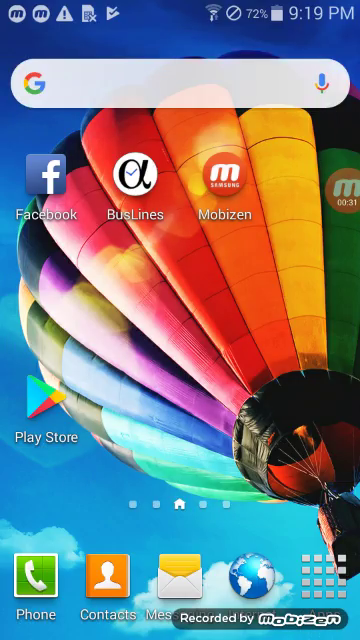
click(320, 575)
drag(300, 300, 60, 300)
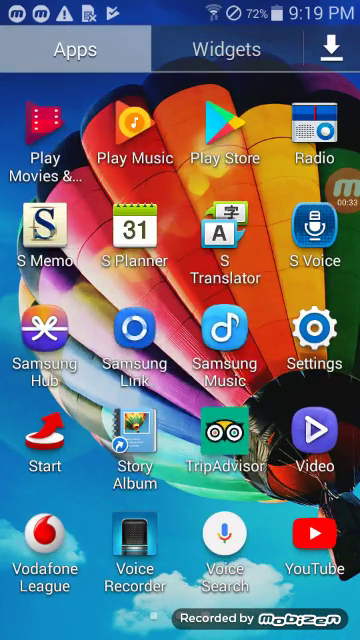
click(44, 240)
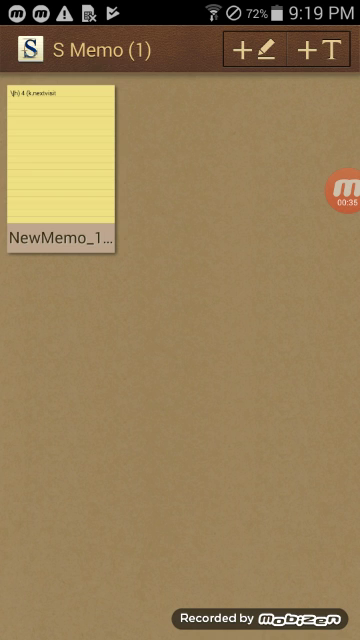
click(318, 49)
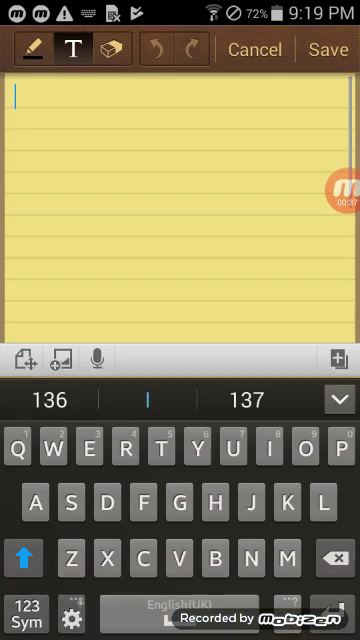
text(Hi )
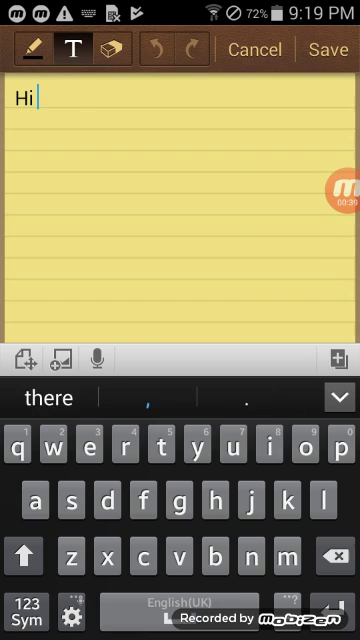
text(what r)
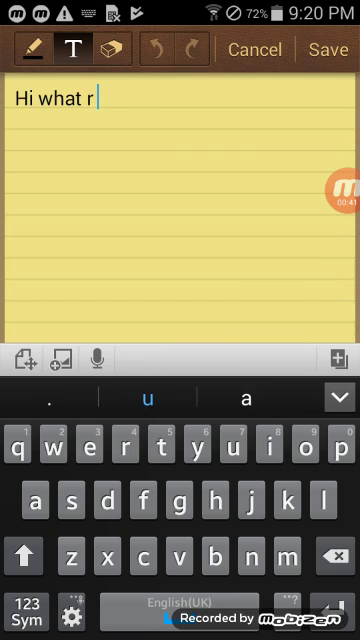
text( u d)
Fix the memo text typo and copy 'what r' to the clipboard.
click(247, 398)
text(ng)
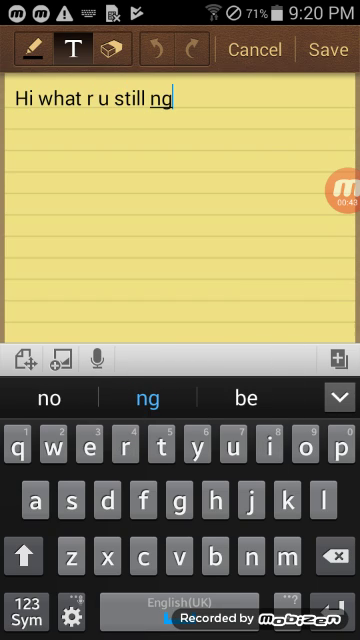
key(BackSpace)
key(BackSpace)
key(BackSpace)
key(BackSpace)
key(BackSpace)
key(BackSpace)
key(BackSpace)
key(BackSpace)
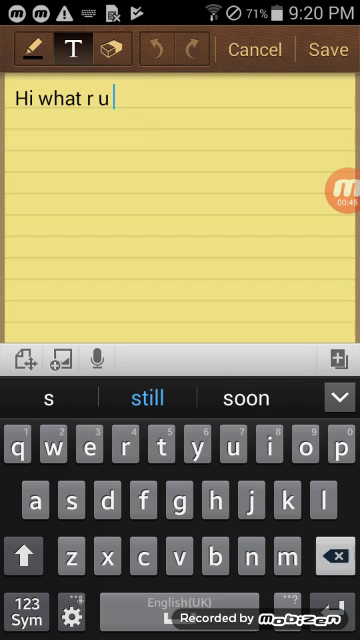
text(doing)
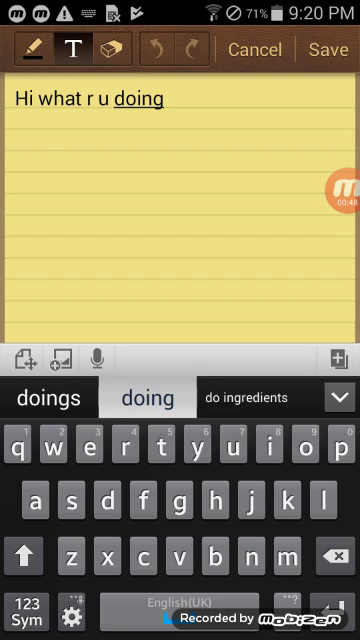
double_click(60, 98)
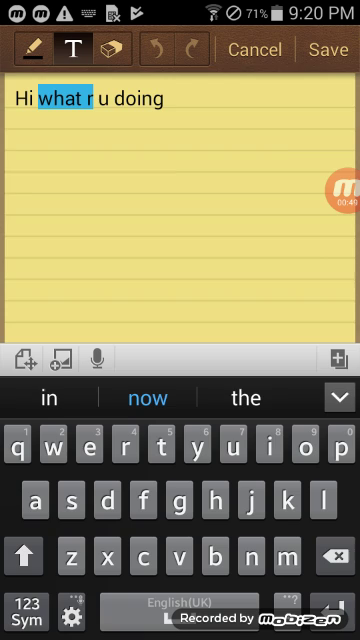
click(185, 188)
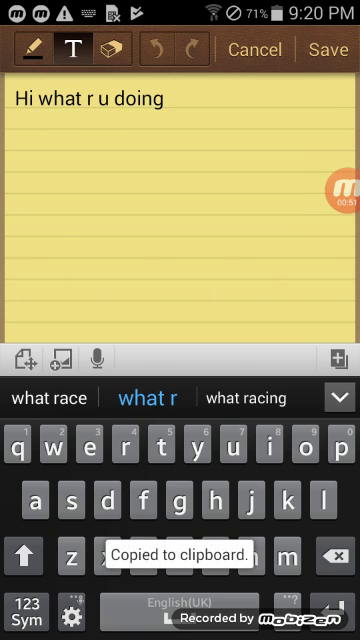
Copy most of the 'Hi what r u doing' sentence and begin saving the memo.
double_click(138, 98)
drag(114, 120, 10, 120)
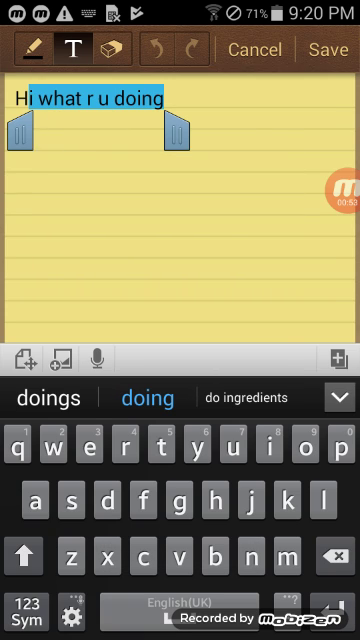
click(185, 188)
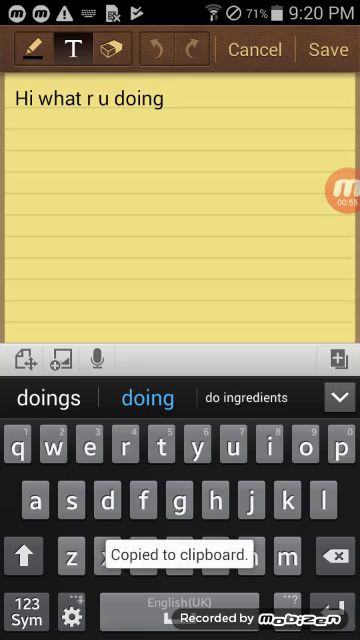
click(328, 49)
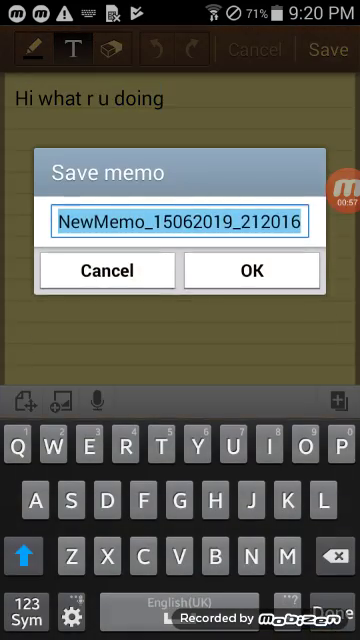
Save the 'Hi what r u doing' memo with its default name and start another text memo.
click(251, 269)
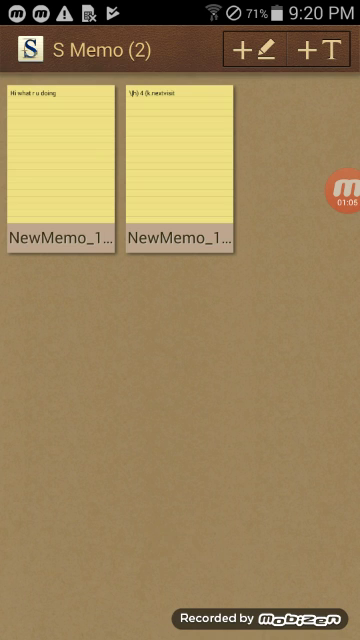
click(318, 48)
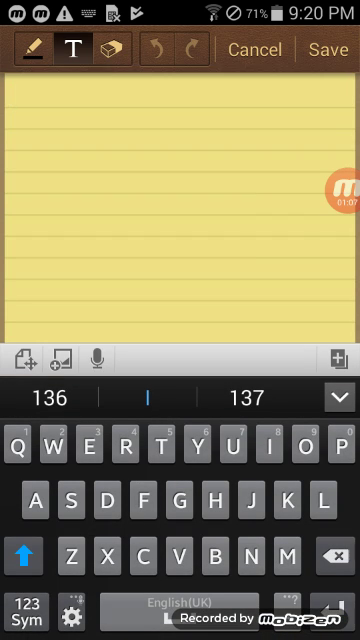
Clear all three old snippets from the S Memo clipboard and confirm Delete all.
click(15, 95)
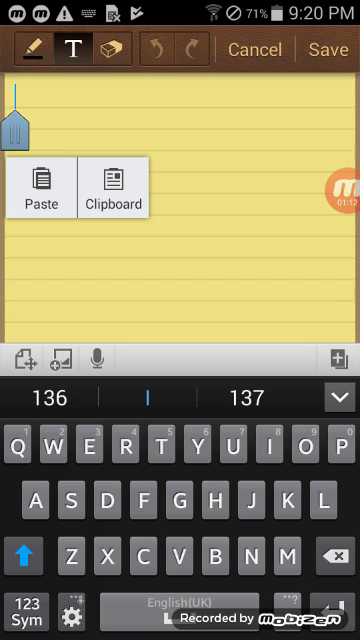
click(15, 95)
click(113, 188)
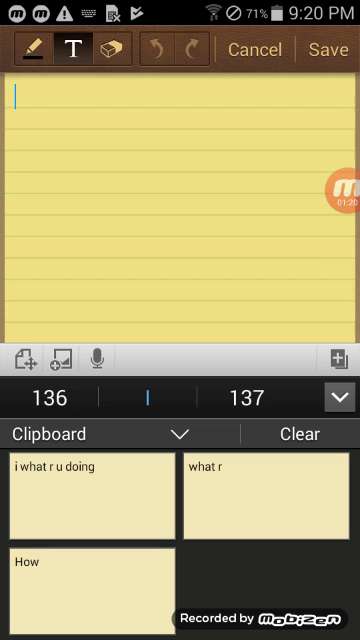
click(300, 434)
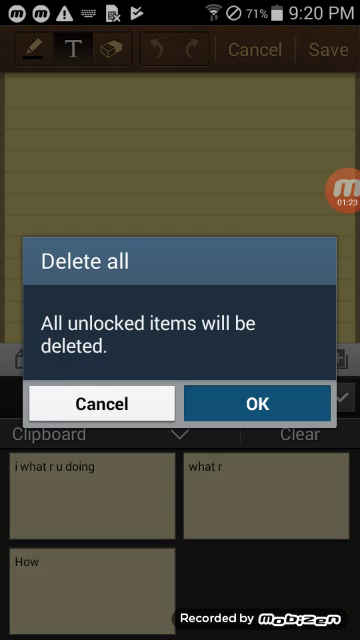
click(257, 403)
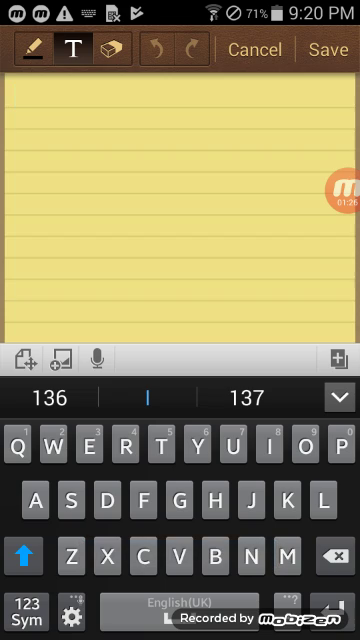
Enter '136' in the memo, copy it, and view it as the only clipboard clip.
click(12, 98)
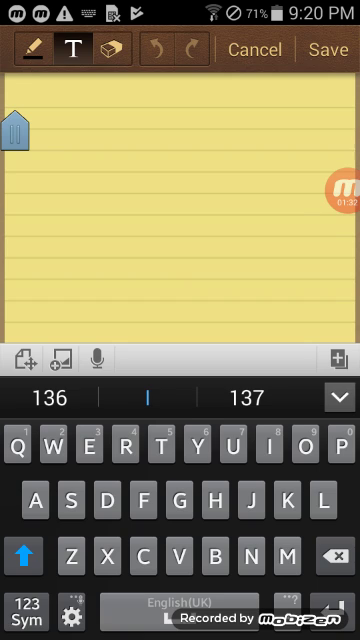
click(49, 397)
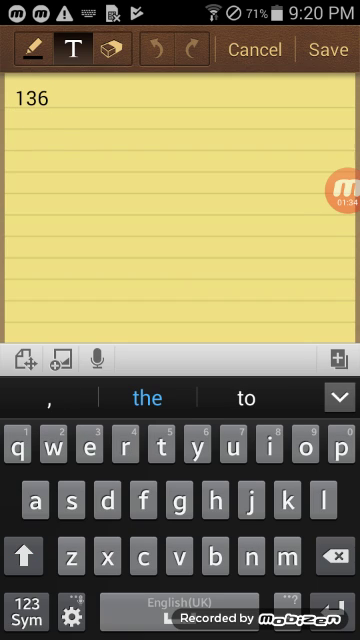
click(50, 98)
double_click(32, 98)
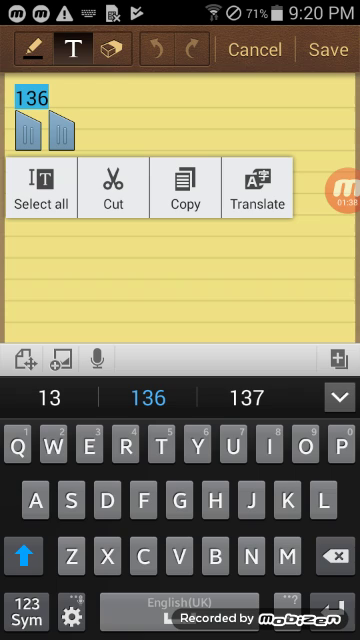
click(185, 188)
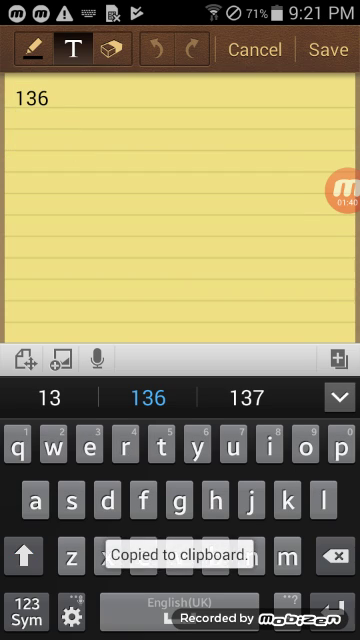
click(48, 98)
click(113, 188)
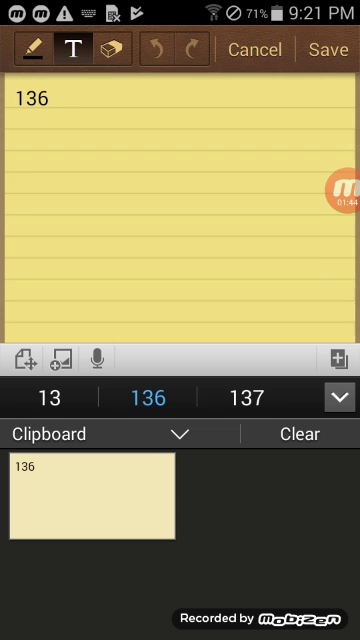
Delete the '136' clip by clearing the clipboard and confirming Delete all.
click(300, 434)
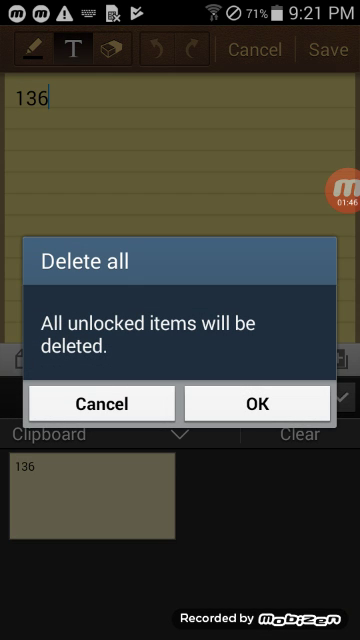
click(257, 404)
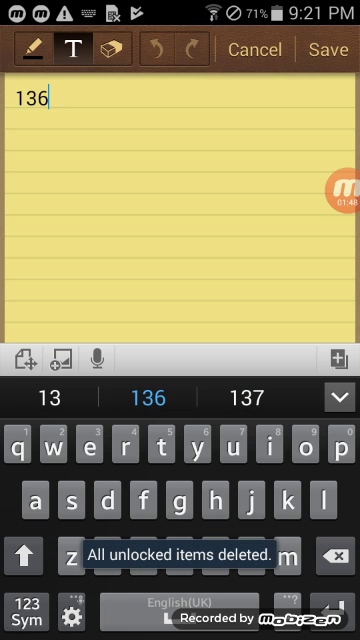